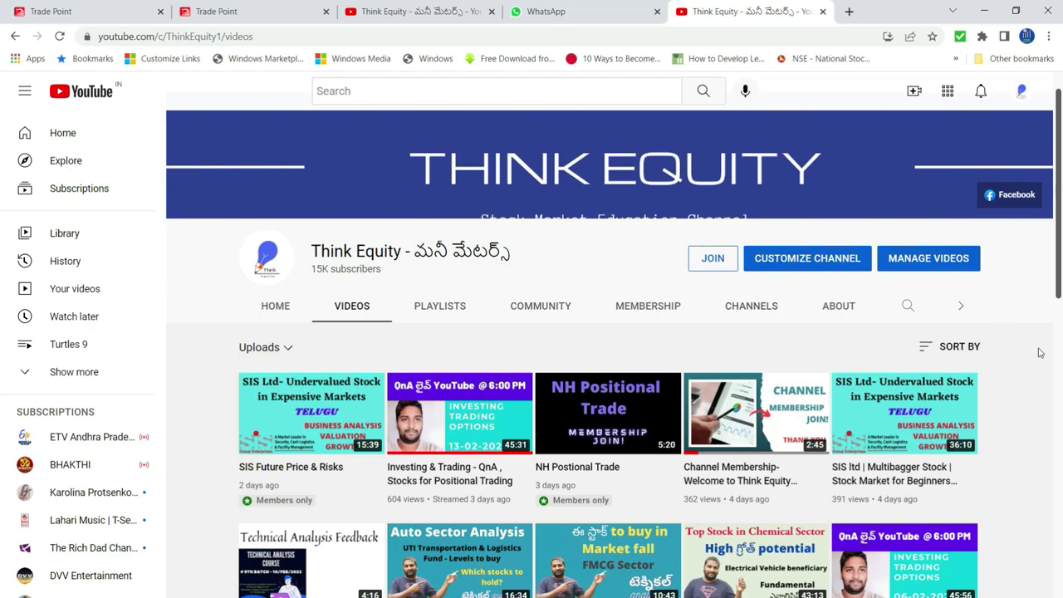
- Zoom the current view in and out to look over the chart
scroll(1039, 353, down, 2)
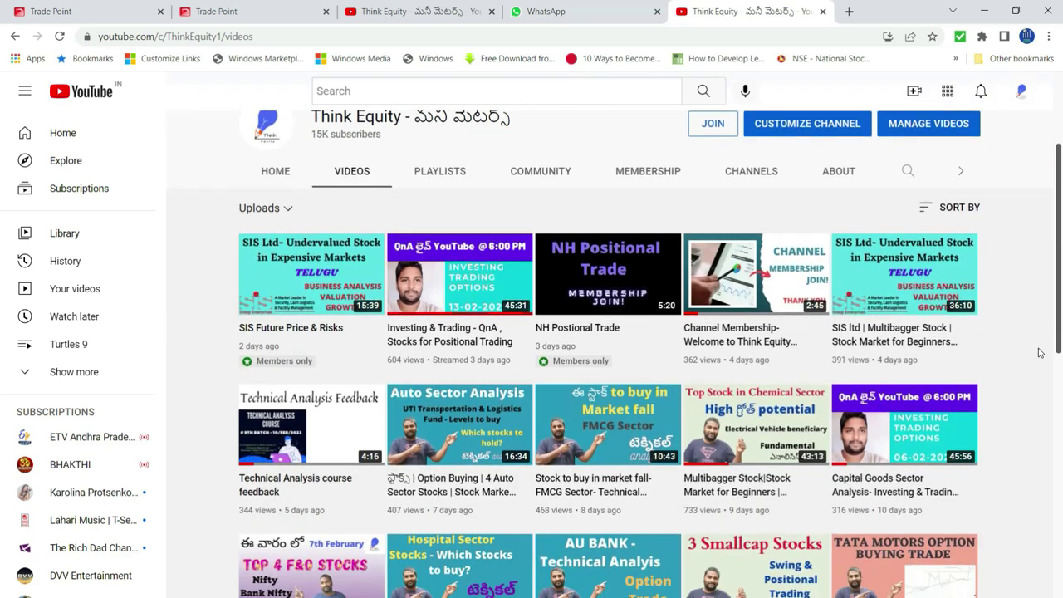
scroll(1038, 353, down, 2)
scroll(1038, 349, down, 2)
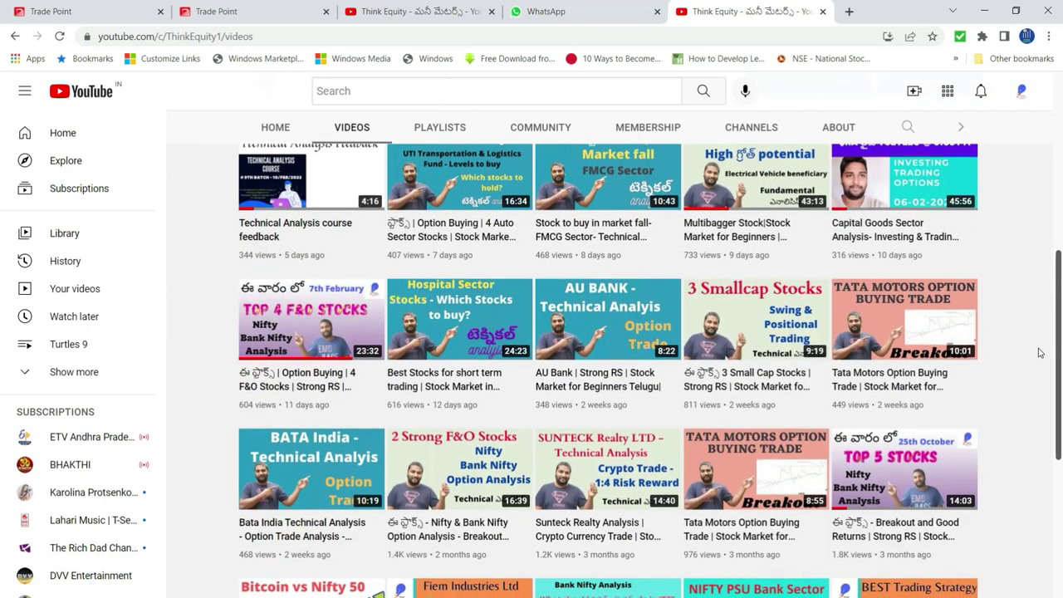
scroll(1038, 334, down, 2)
scroll(1038, 335, up, 5)
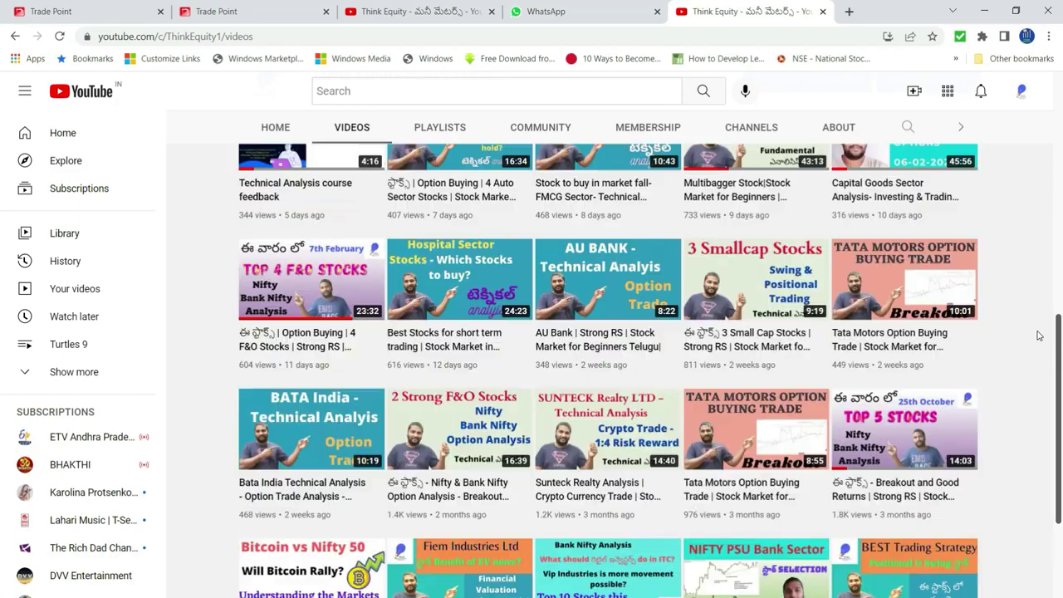
scroll(1038, 335, up, 3)
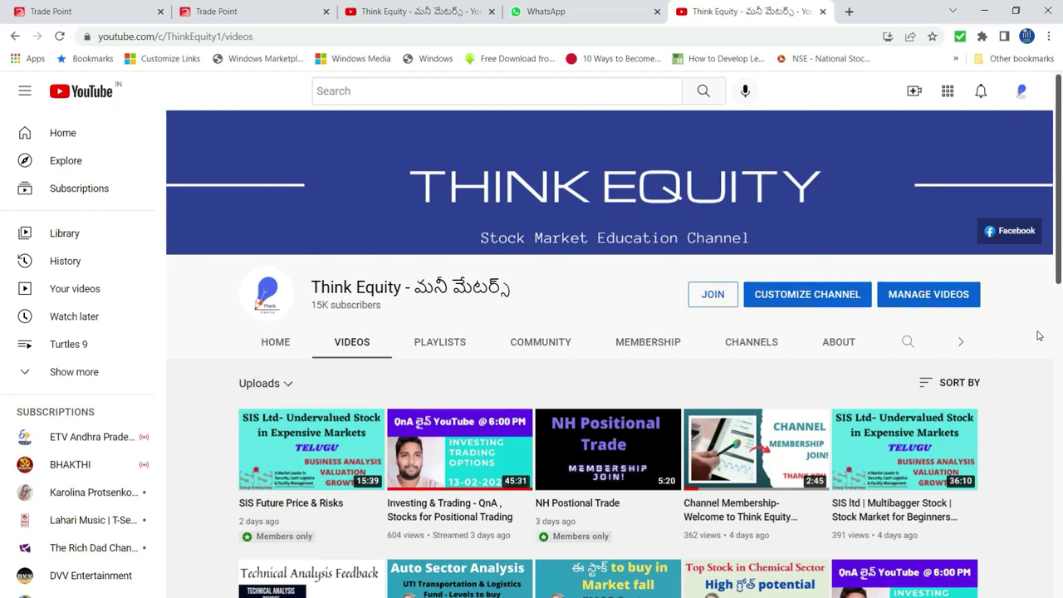
scroll(1038, 335, down, 1)
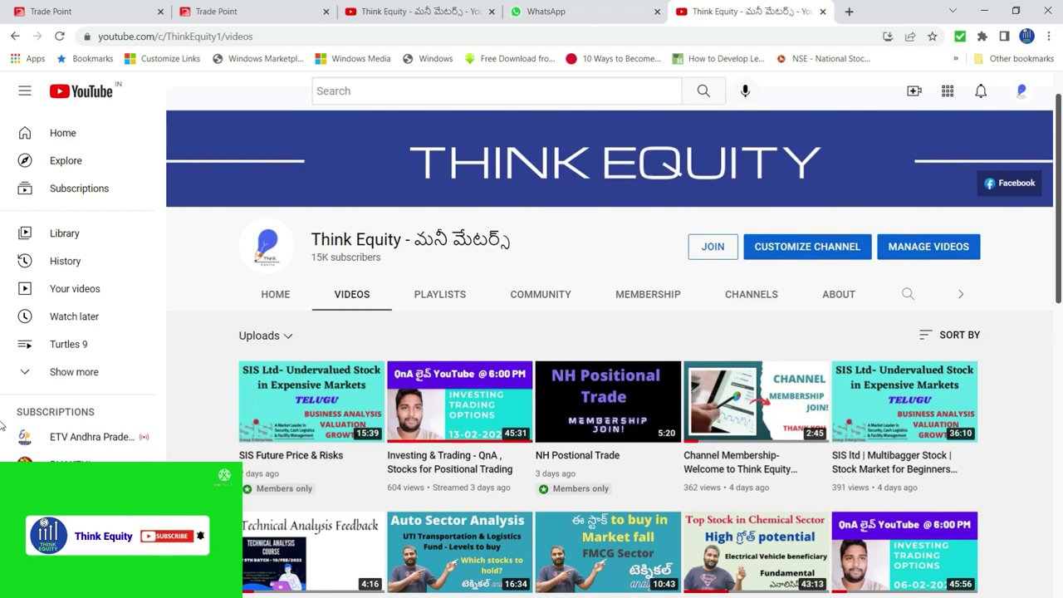
scroll(3, 425, down, 1)
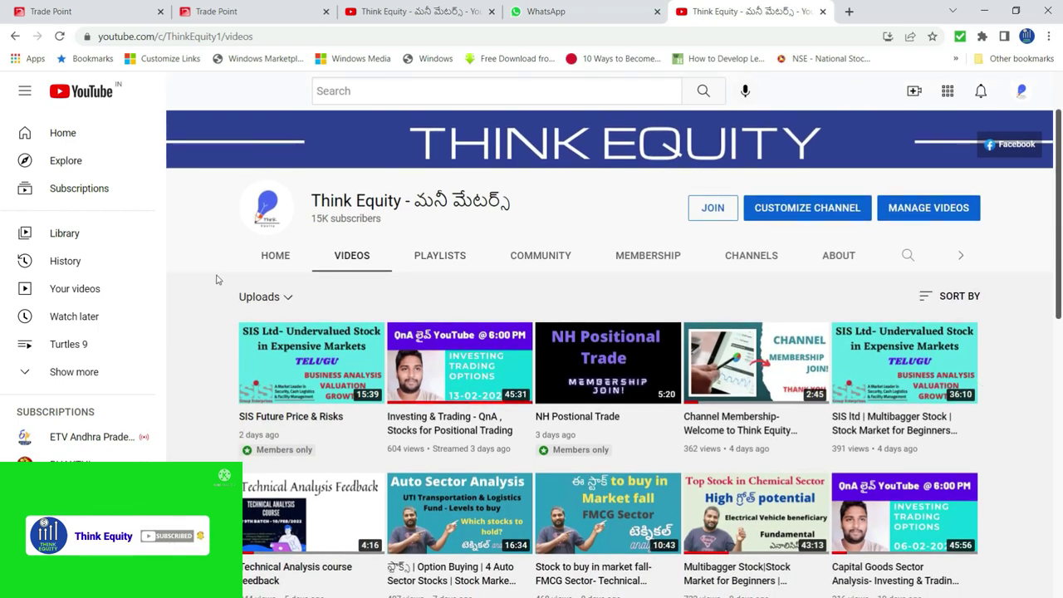
mouse_move(311, 363)
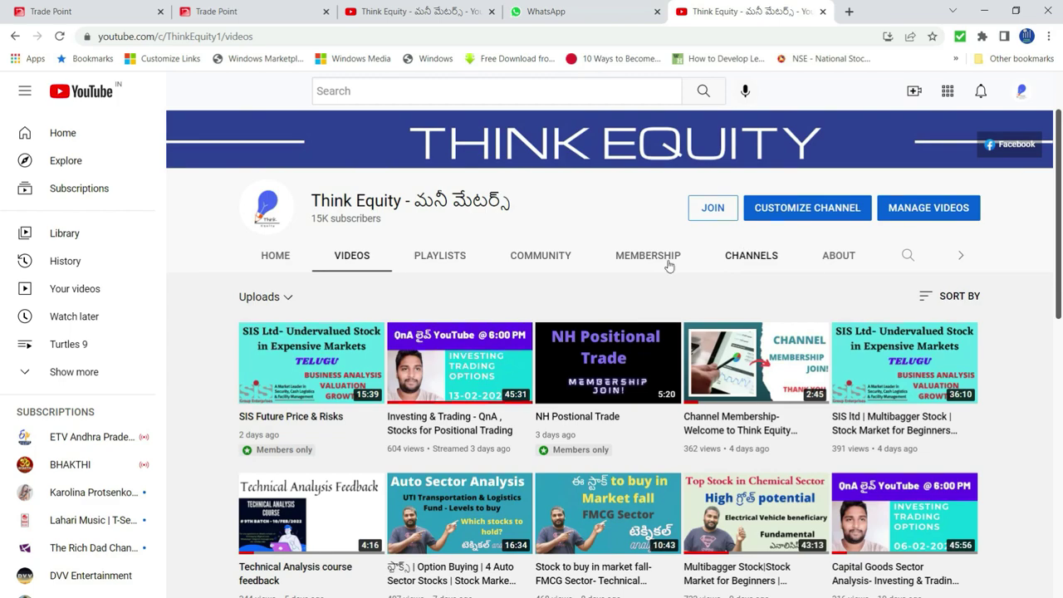
mouse_move(644, 374)
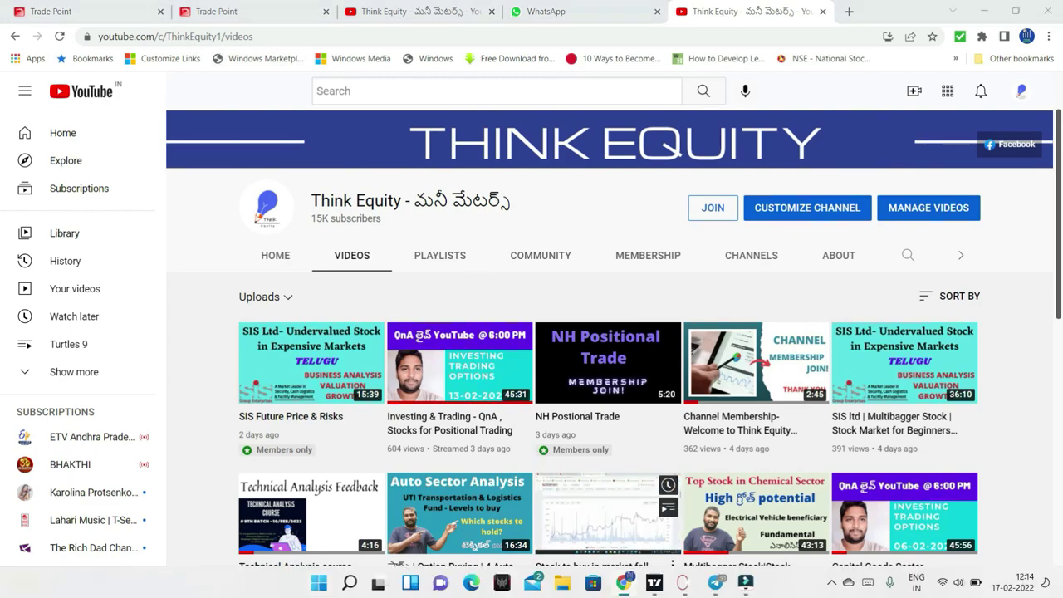
- Switch to TradePoint and zoom the GOLDBEES vs Nifty 50 P&F chart in and out
key(super)
click(682, 584)
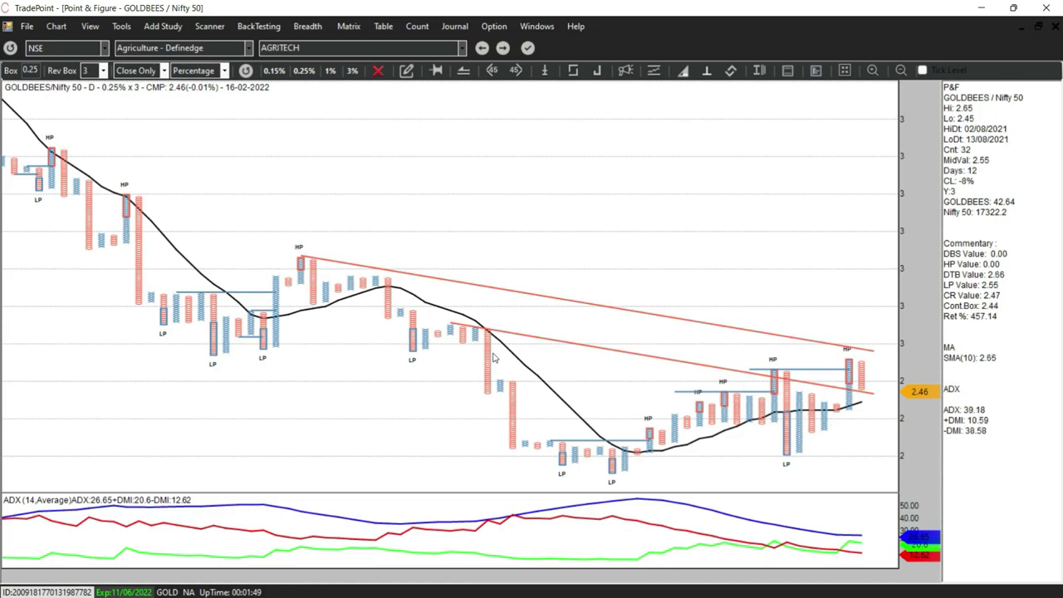
scroll(523, 304, down, 2)
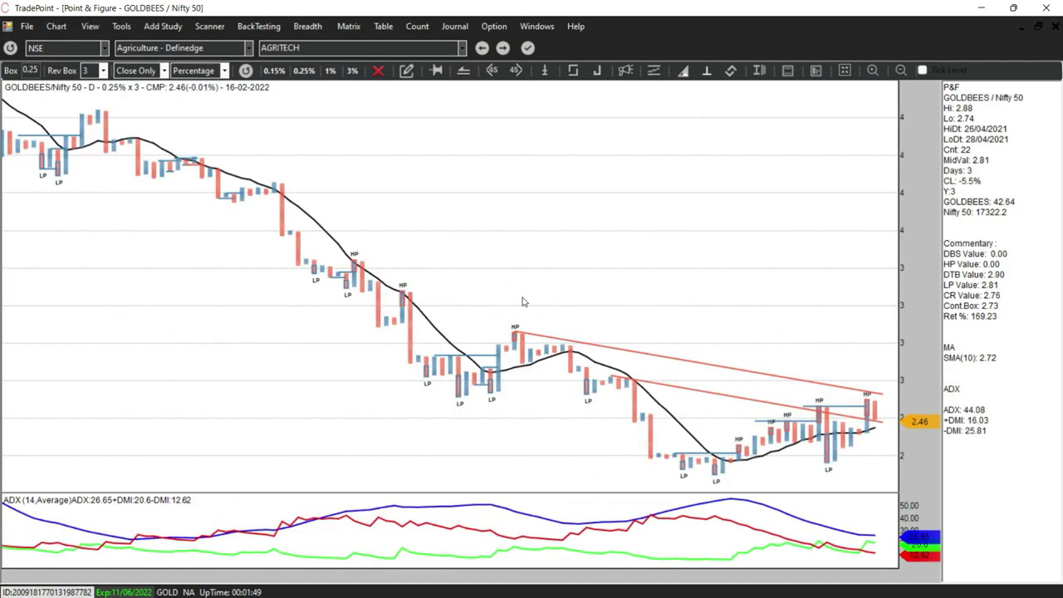
scroll(96, 139, down, 1)
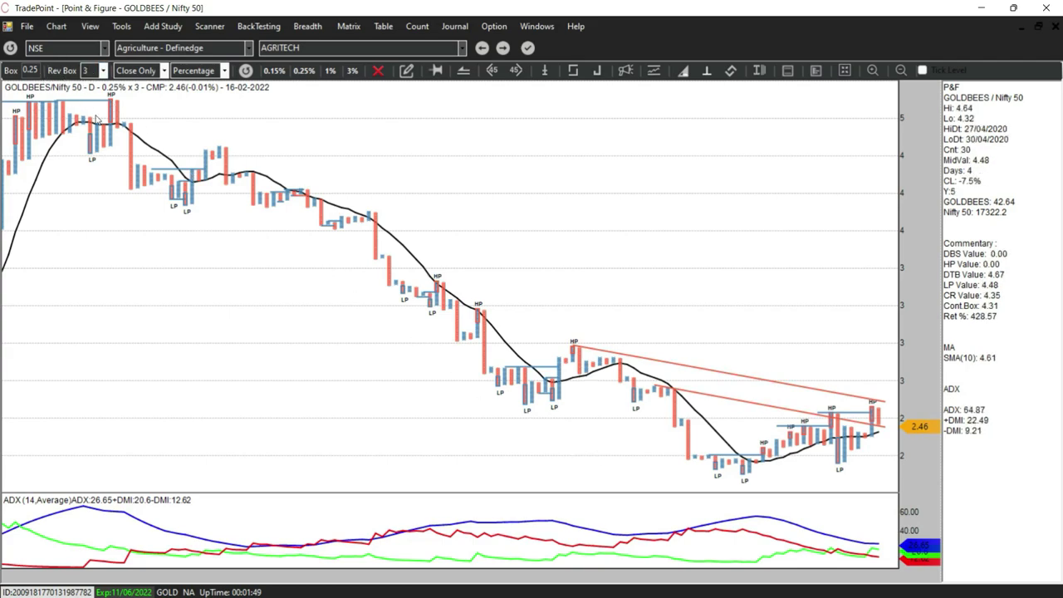
scroll(510, 287, up, 3)
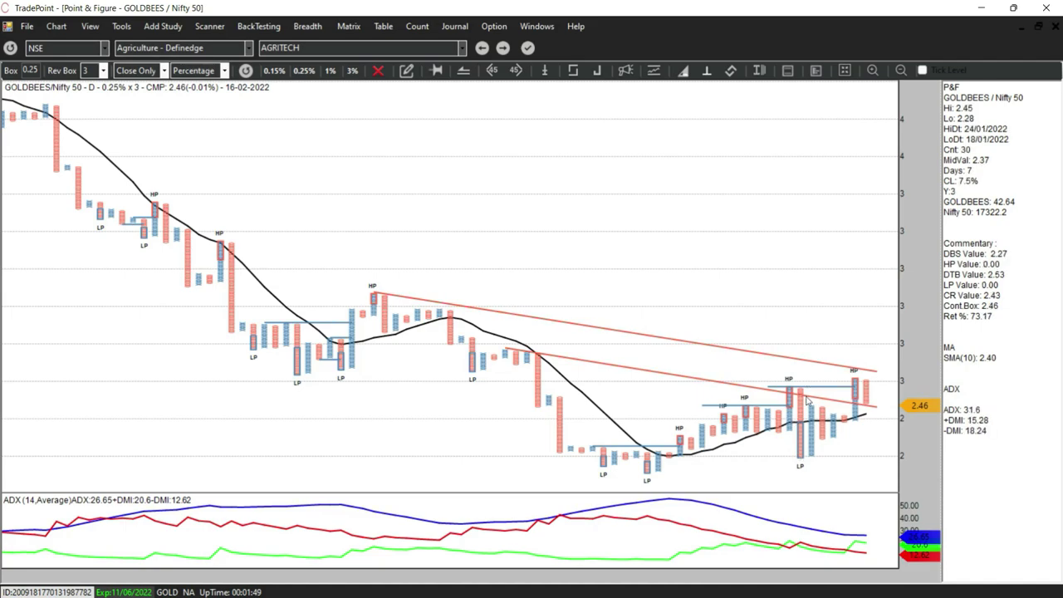
scroll(799, 441, up, 2)
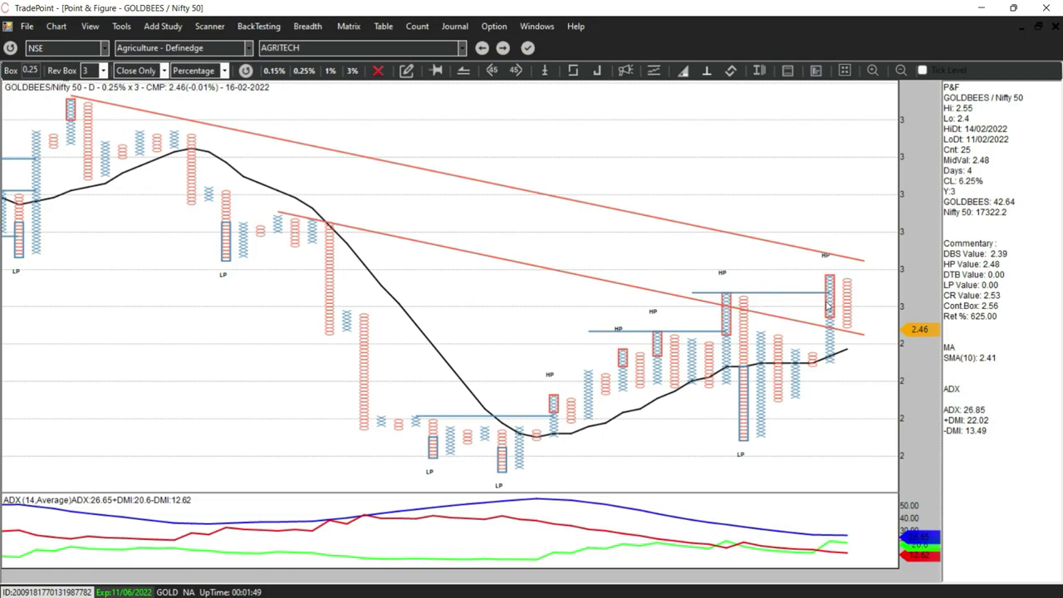
- Scroll over the GOLDBEES chart, minimize TradePoint, and bring up the Telegram channel
scroll(750, 311, down, 1)
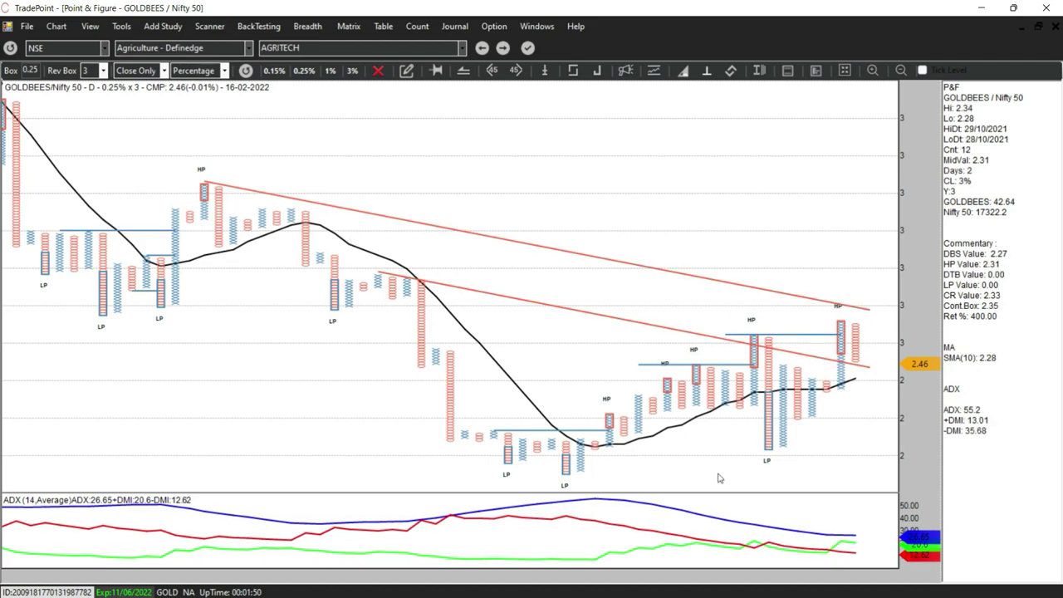
scroll(866, 385, up, 2)
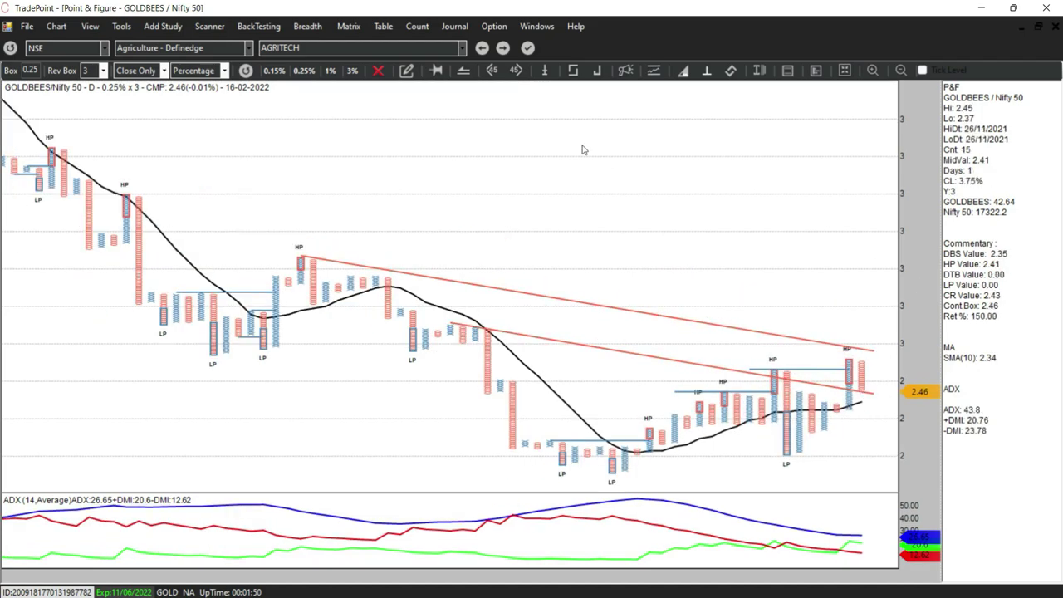
click(984, 12)
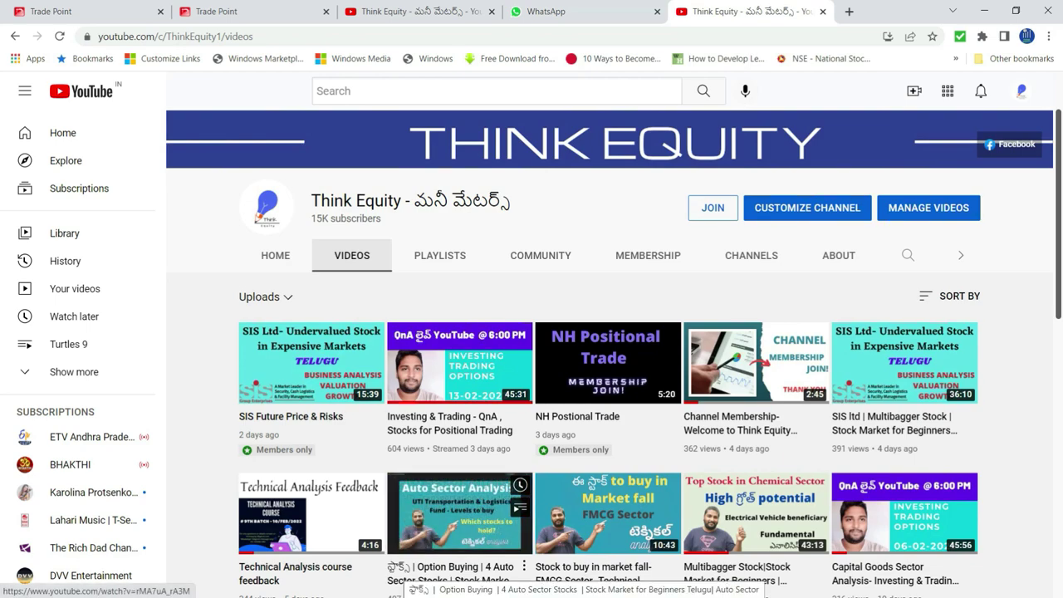
key(super)
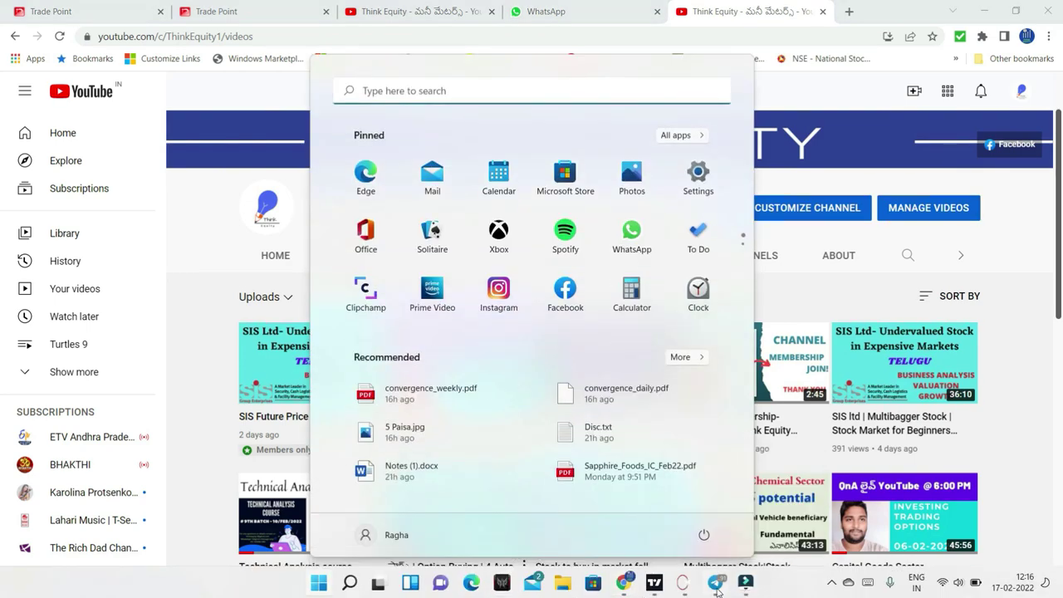
click(744, 509)
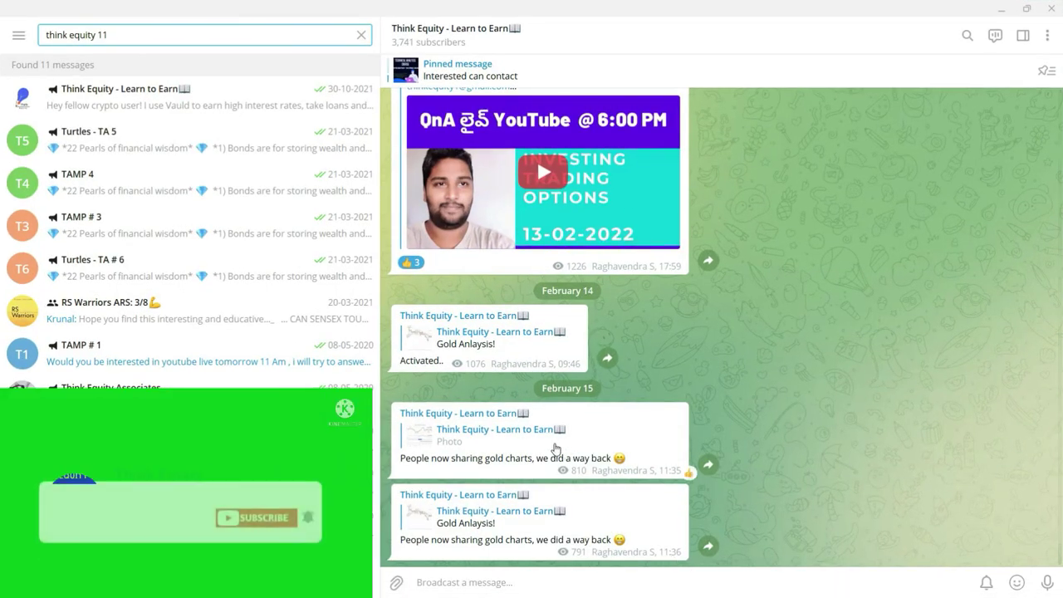
- Jump to the forwarded photo's original post, return to the newest messages, and scroll back
click(547, 440)
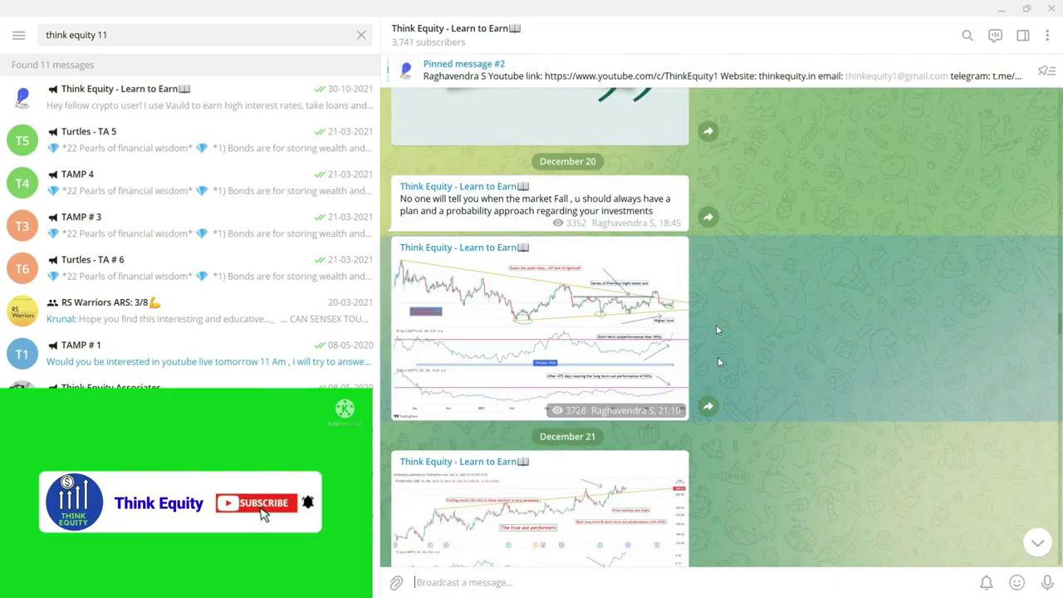
click(1039, 541)
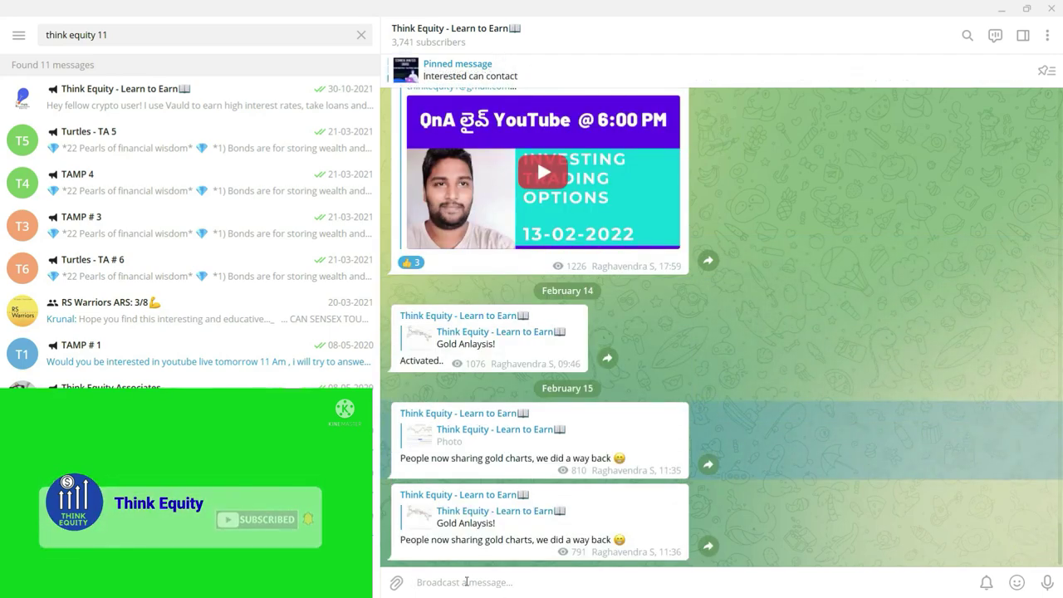
scroll(558, 527, up, 5)
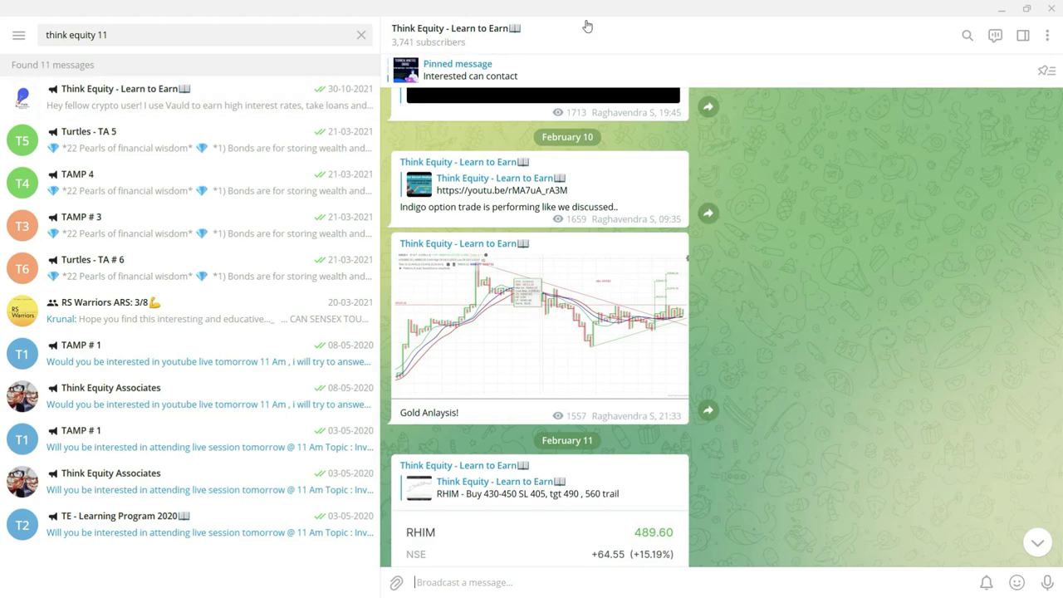
- Minimize Telegram and bring the TradingView Gold futures chart to the front
click(1002, 13)
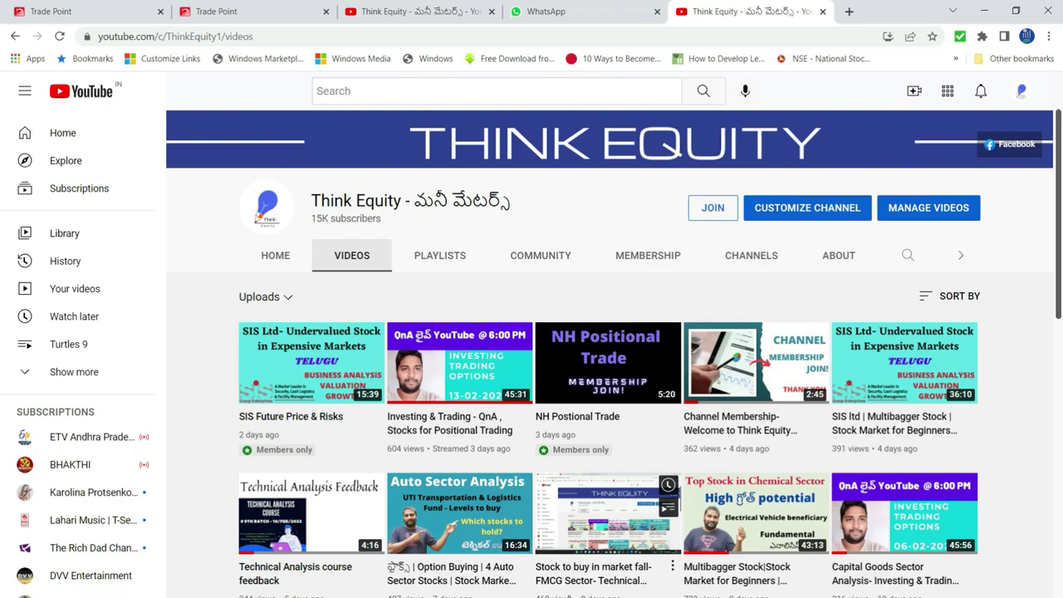
key(super)
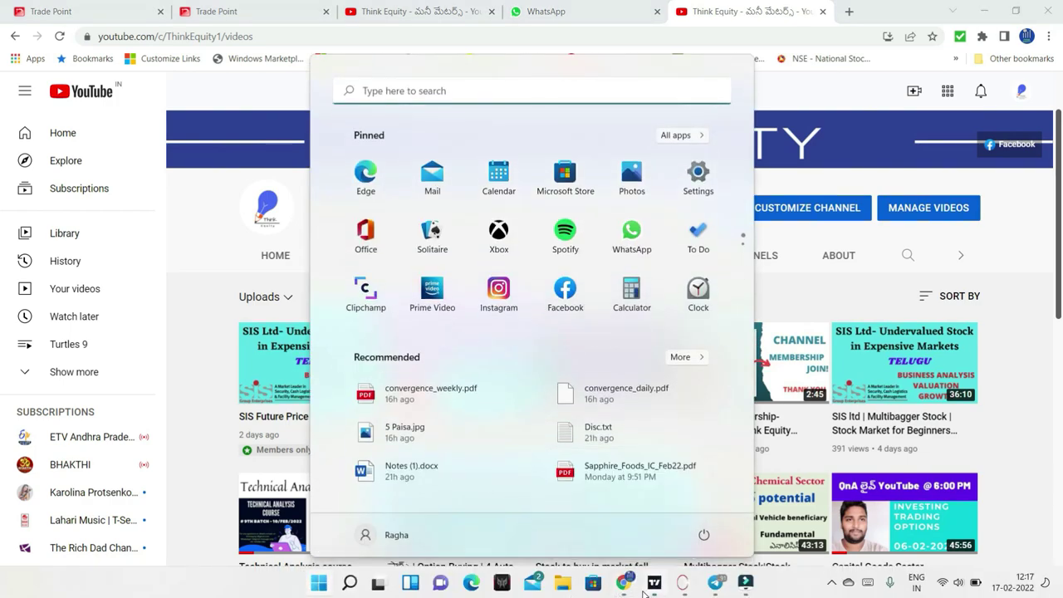
click(654, 583)
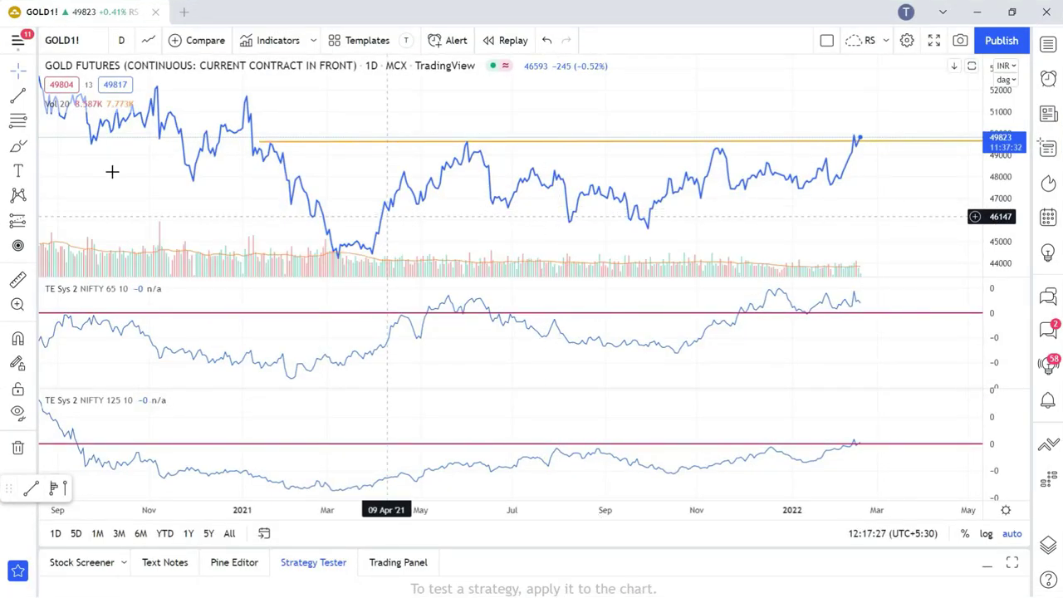
- Zoom the daily MCX Gold Futures chart to span about Jun '21 – May '22
scroll(266, 166, down, 5)
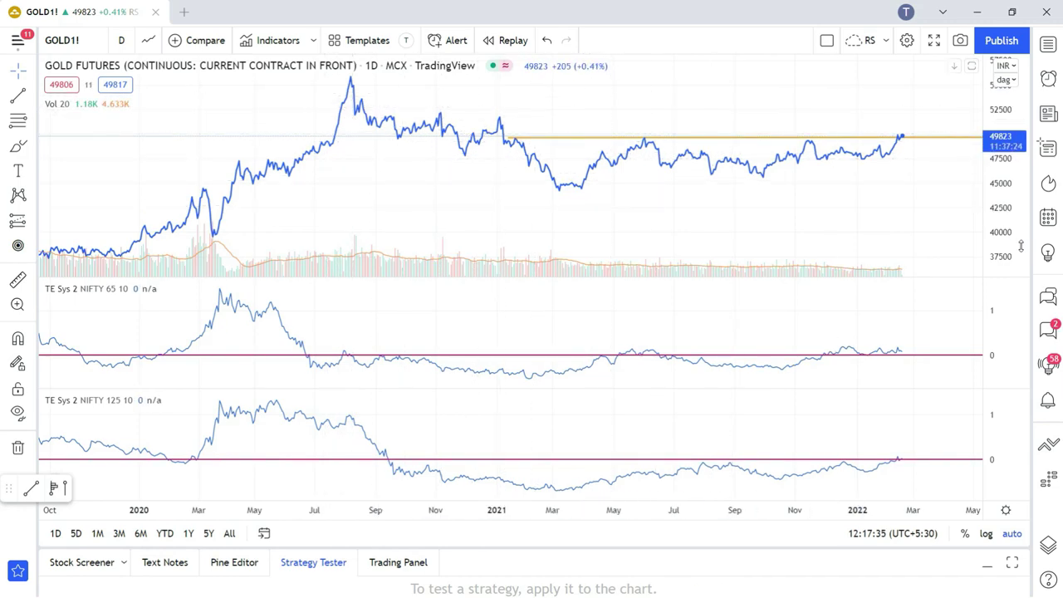
scroll(755, 256, up, 3)
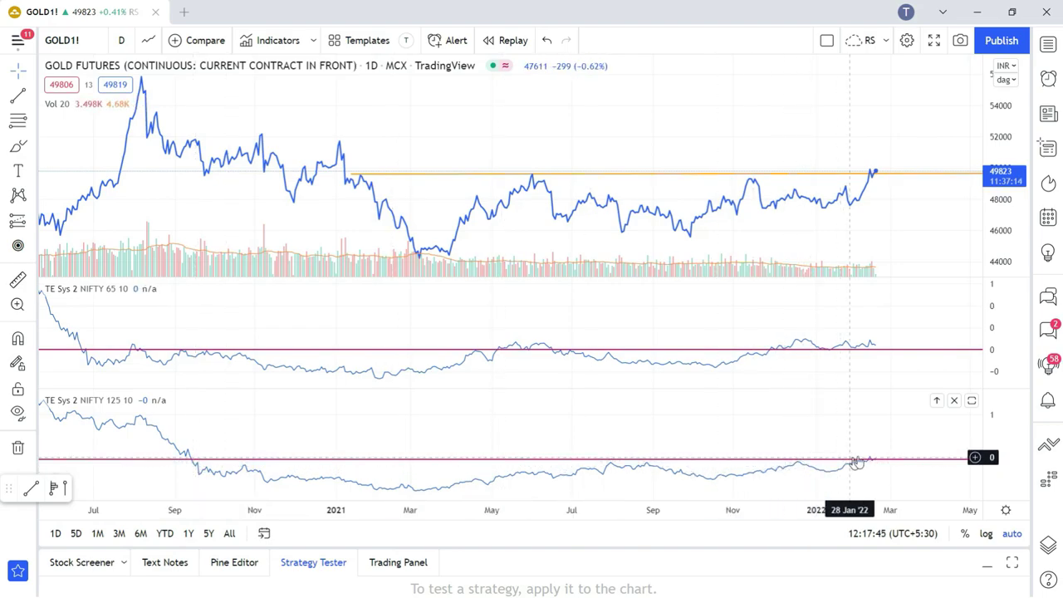
scroll(853, 452, up, 5)
scroll(852, 452, up, 1)
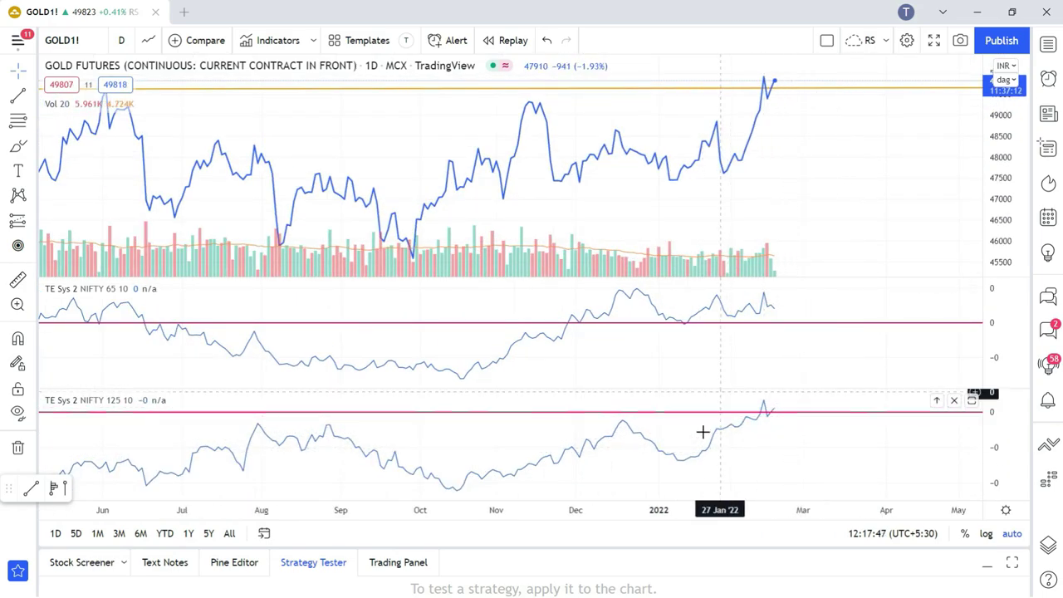
- Enlarge the middle indicator pane and brush-circle recent peaks on both TE Sys 2 panes
drag(742, 397, 740, 409)
mouse_move(786, 438)
mouse_down()
mouse_move(764, 408)
mouse_move(736, 437)
mouse_move(775, 440)
mouse_up()
scroll(804, 426, down, 1)
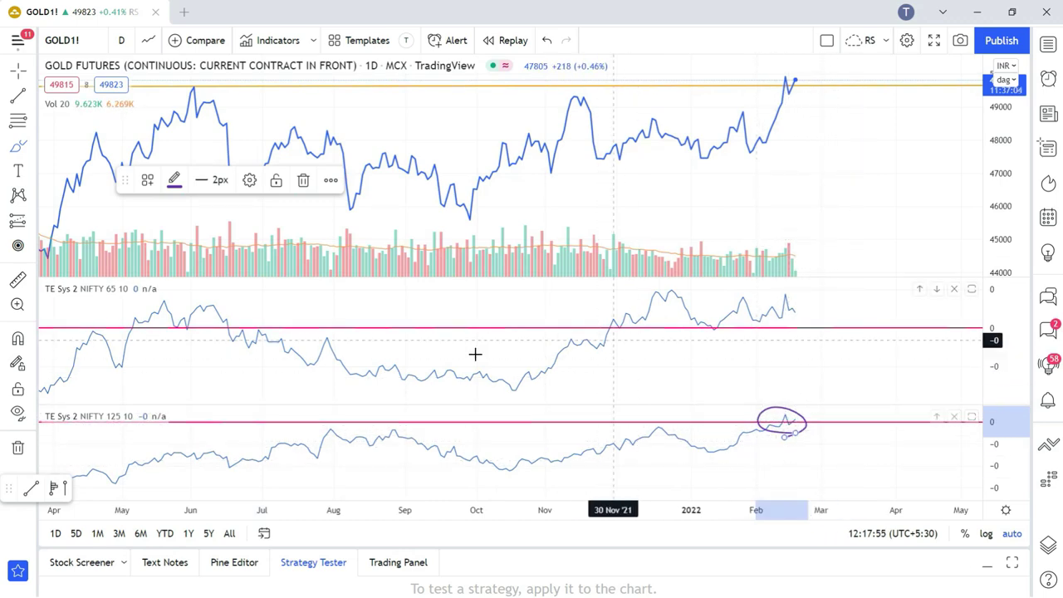
mouse_move(586, 293)
mouse_down()
mouse_move(674, 342)
mouse_move(814, 318)
mouse_move(689, 277)
mouse_move(577, 291)
mouse_up()
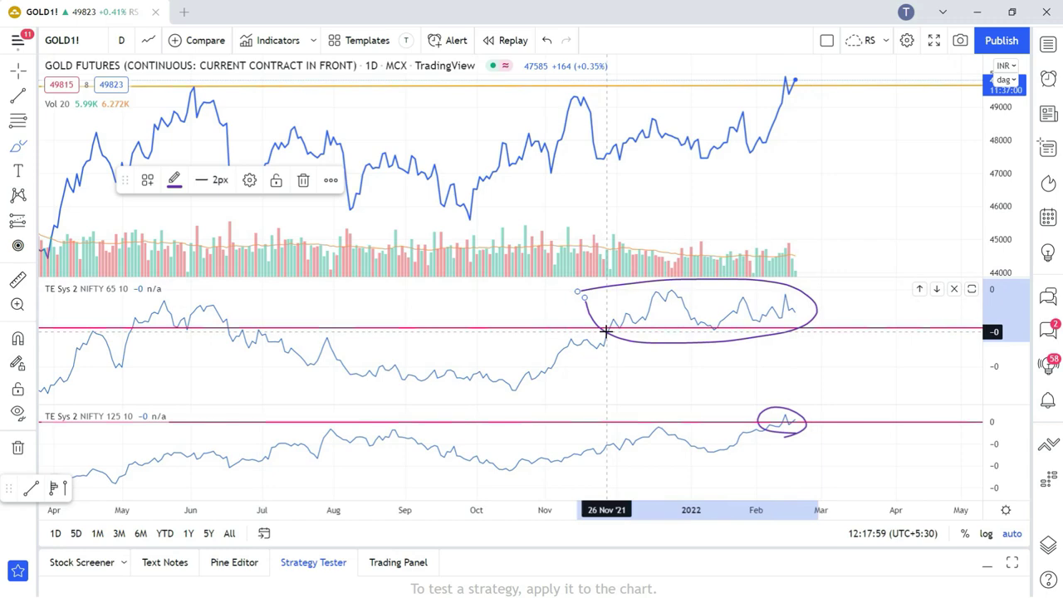
- Brush a rising stroke along the rally, loop the latest peak, and sketch a projected dip
mouse_move(614, 148)
mouse_down()
mouse_move(740, 114)
mouse_move(802, 77)
mouse_up()
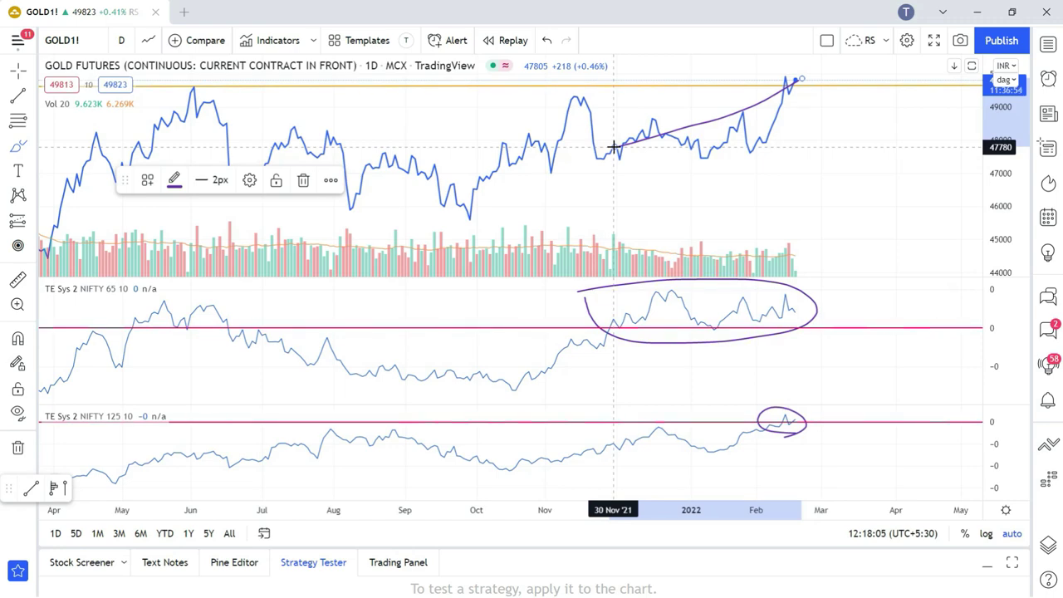
mouse_move(769, 76)
mouse_down()
mouse_move(800, 76)
mouse_move(799, 103)
mouse_up()
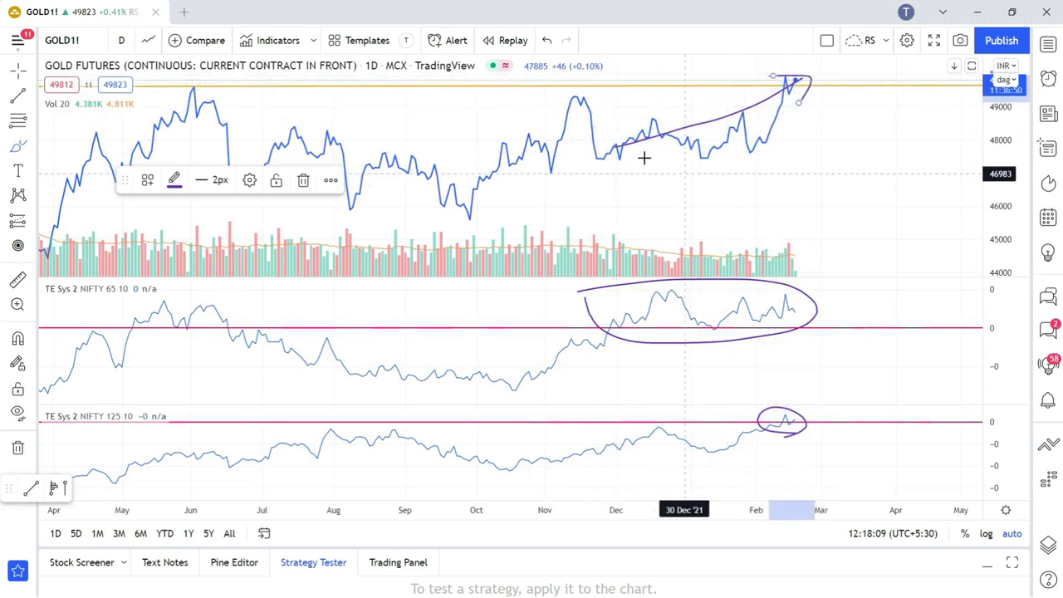
mouse_move(853, 109)
mouse_down()
mouse_move(924, 166)
mouse_move(901, 165)
mouse_move(919, 171)
mouse_move(934, 155)
mouse_up()
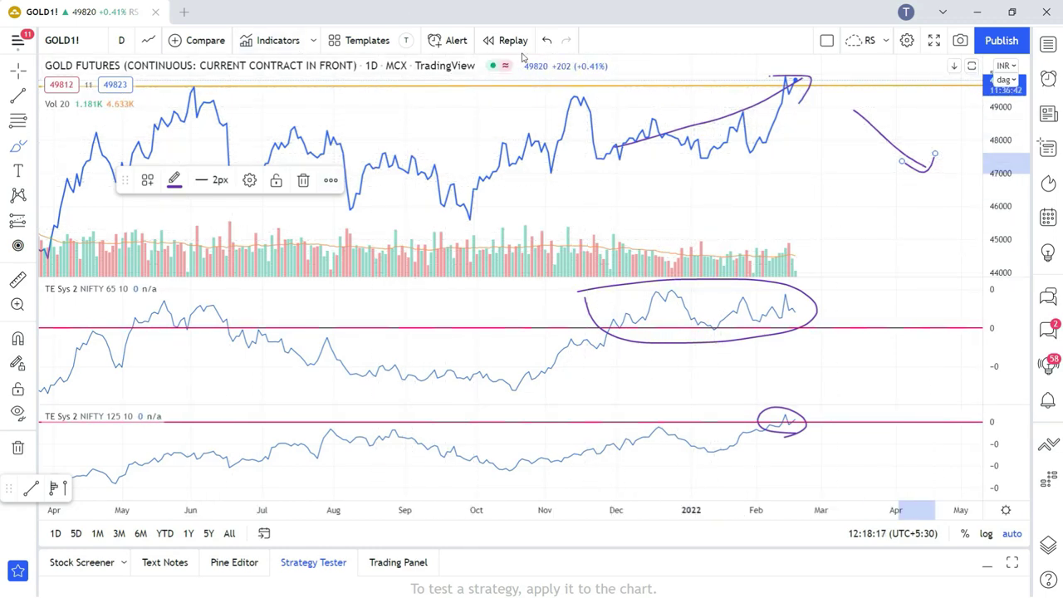
- Minimise TradingView and open the HDFC Gold Fund P&F chart tab
click(975, 14)
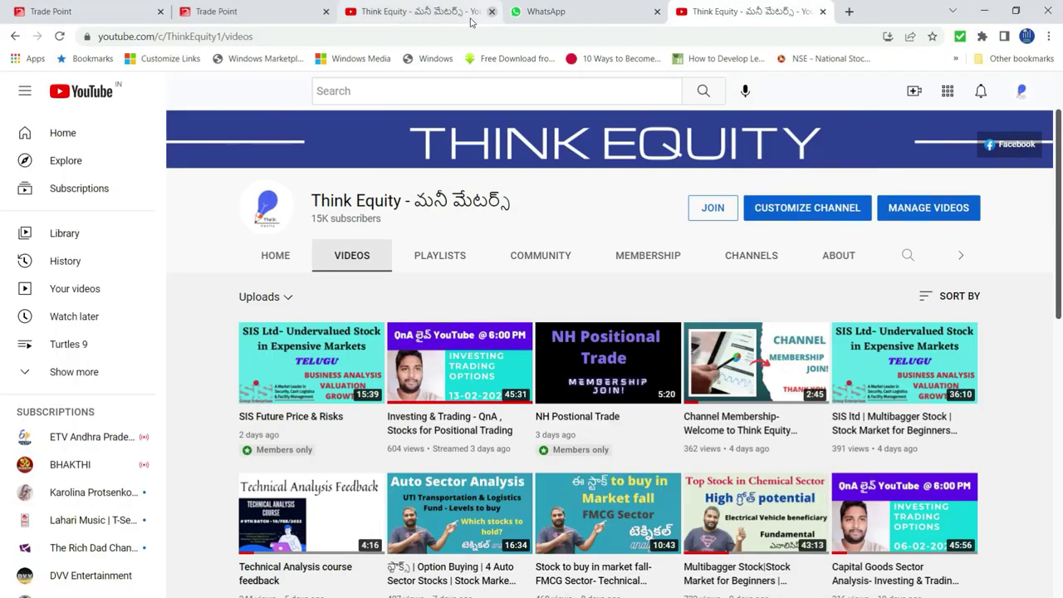
click(62, 7)
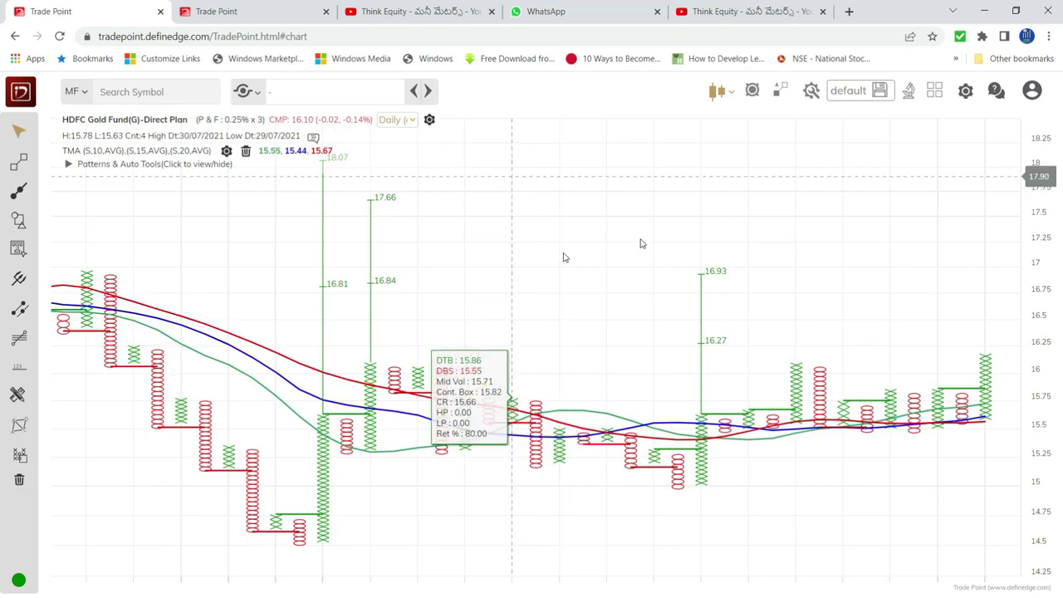
- Open the GOLDBEES 0.25% x 3 P&F chart tab
click(241, 11)
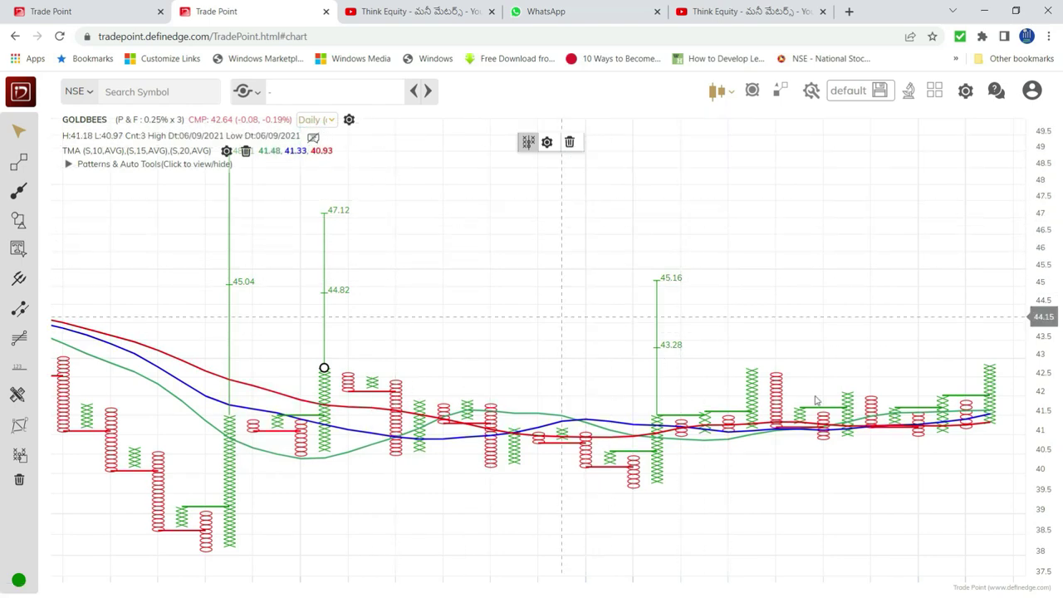
scroll(511, 390, up, 3)
scroll(510, 390, up, 2)
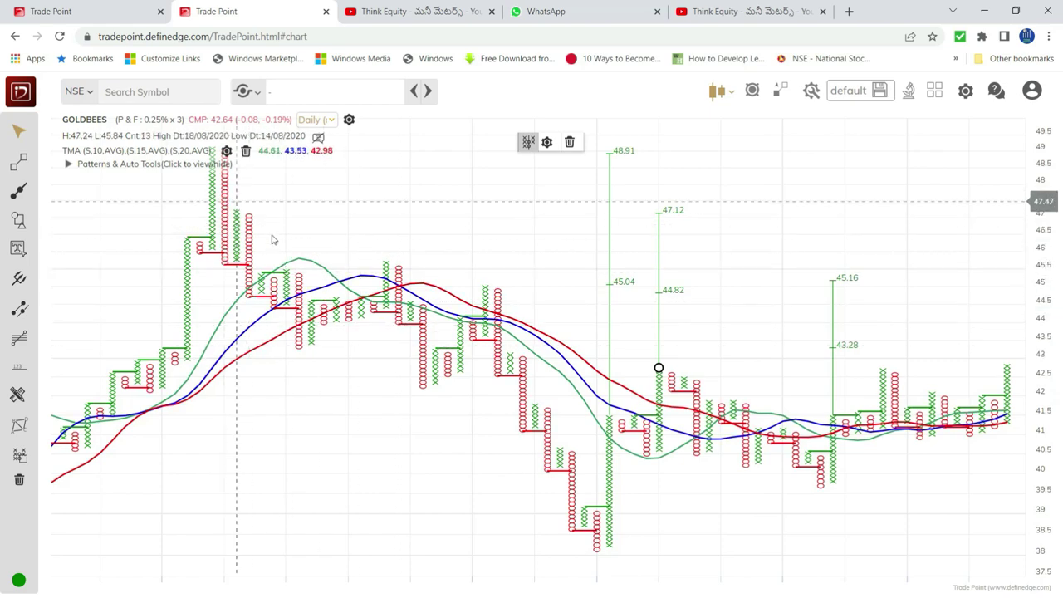
scroll(649, 508, down, 3)
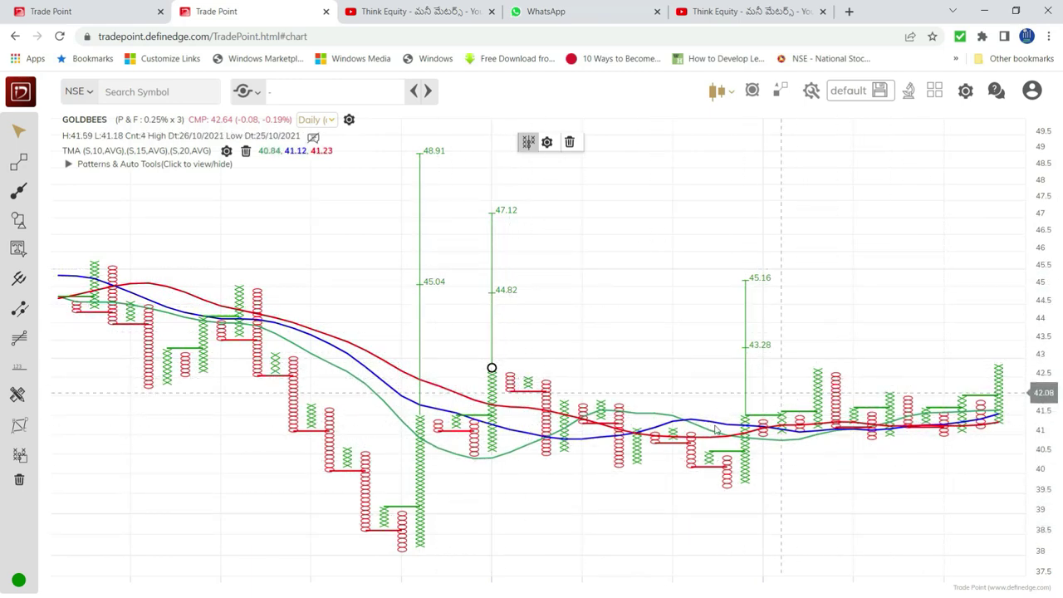
drag(716, 424, 606, 422)
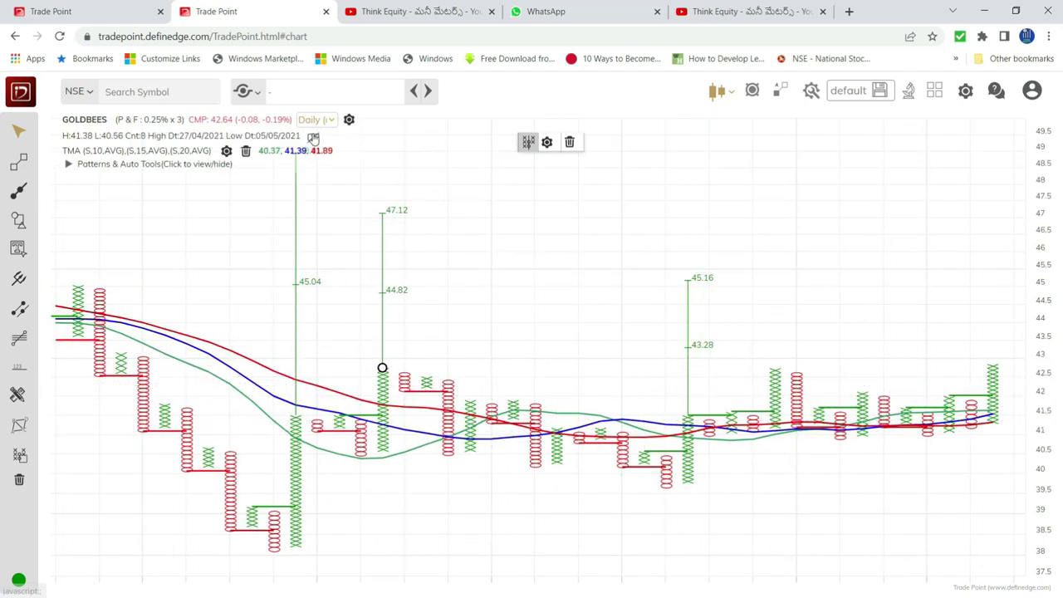
mouse_move(405, 384)
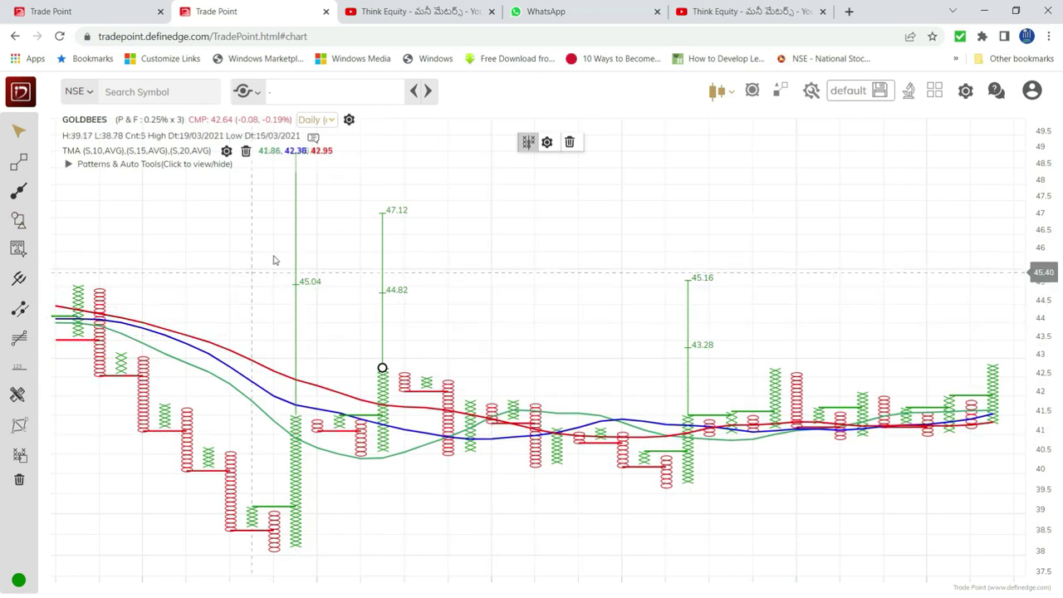
- Zoom out to compress the GOLDBEES P&F columns horizontally
scroll(629, 304, down, 1)
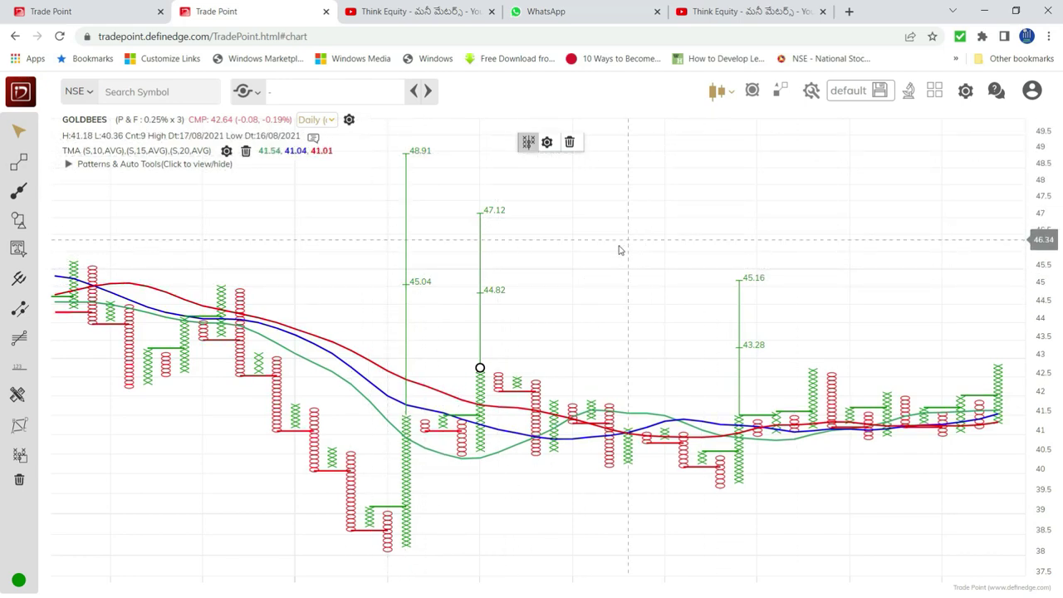
- Scroll the GOLDBEES chart back to the 2019 columns showing the rise from 33 to 49
scroll(581, 208, left, 3)
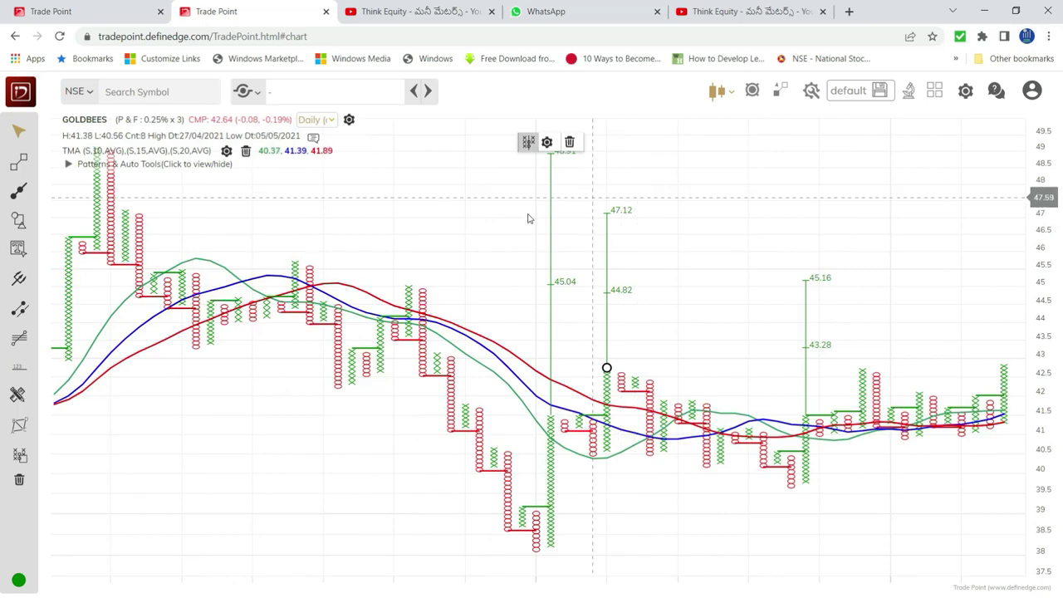
scroll(665, 220, left, 2)
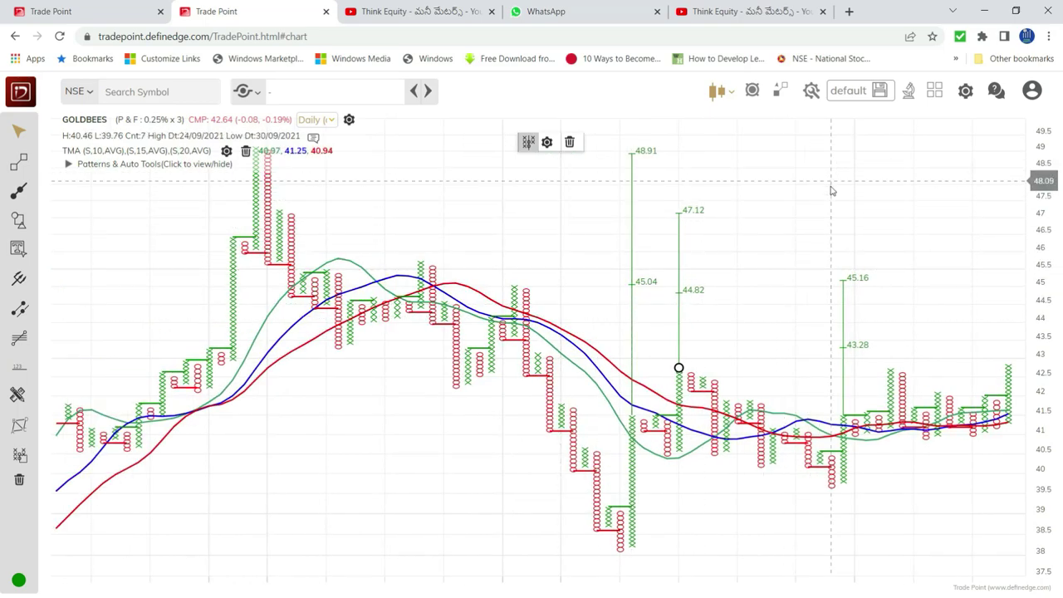
scroll(830, 190, left, 2)
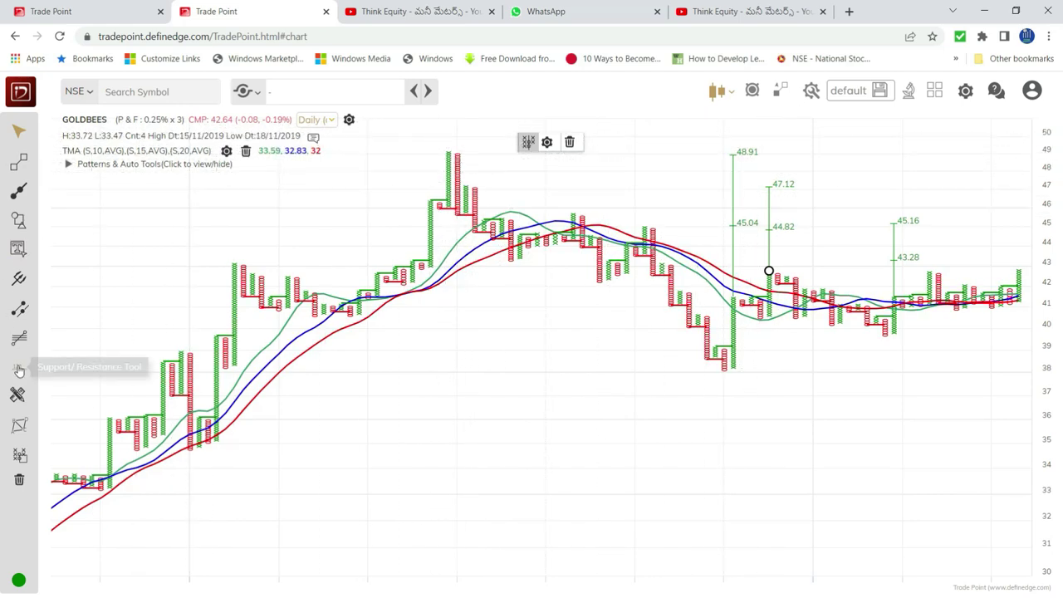
- Place a resistance line near 49.15, recheck HDFC Gold Fund, then return to Think Equity's videos
click(500, 149)
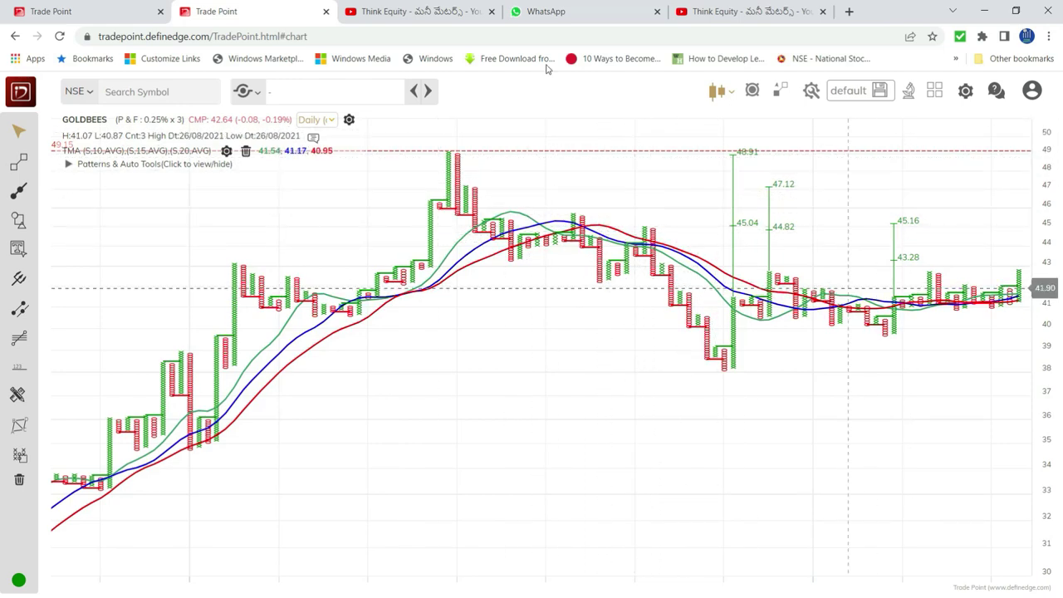
click(91, 11)
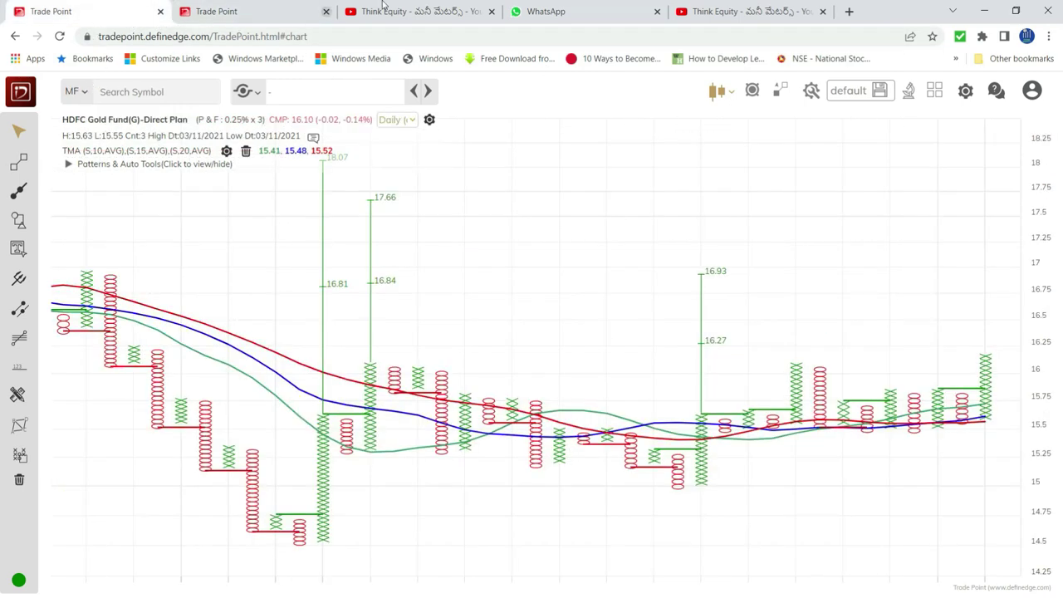
click(278, 11)
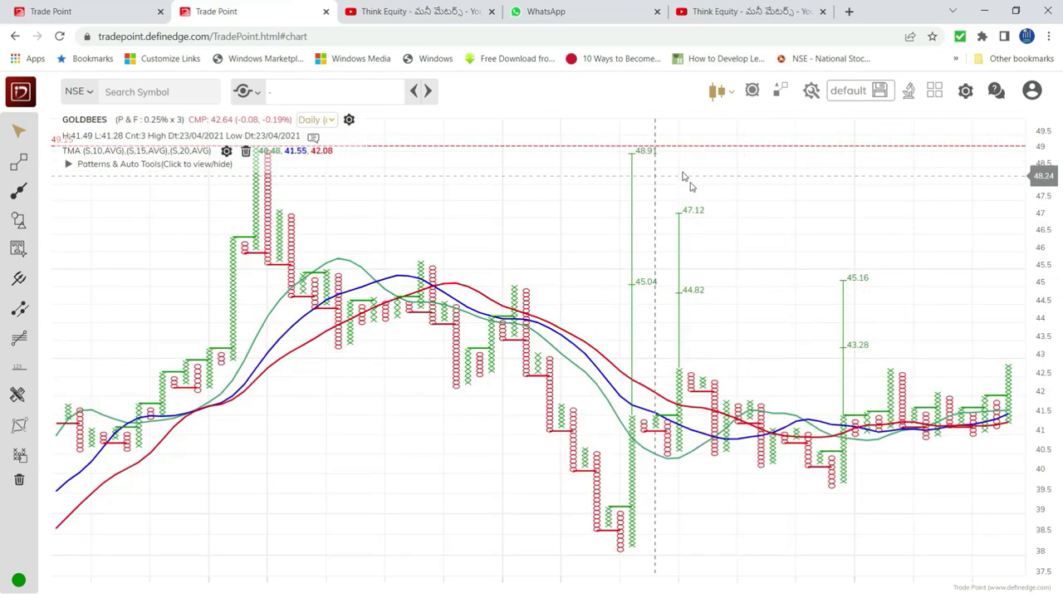
click(407, 11)
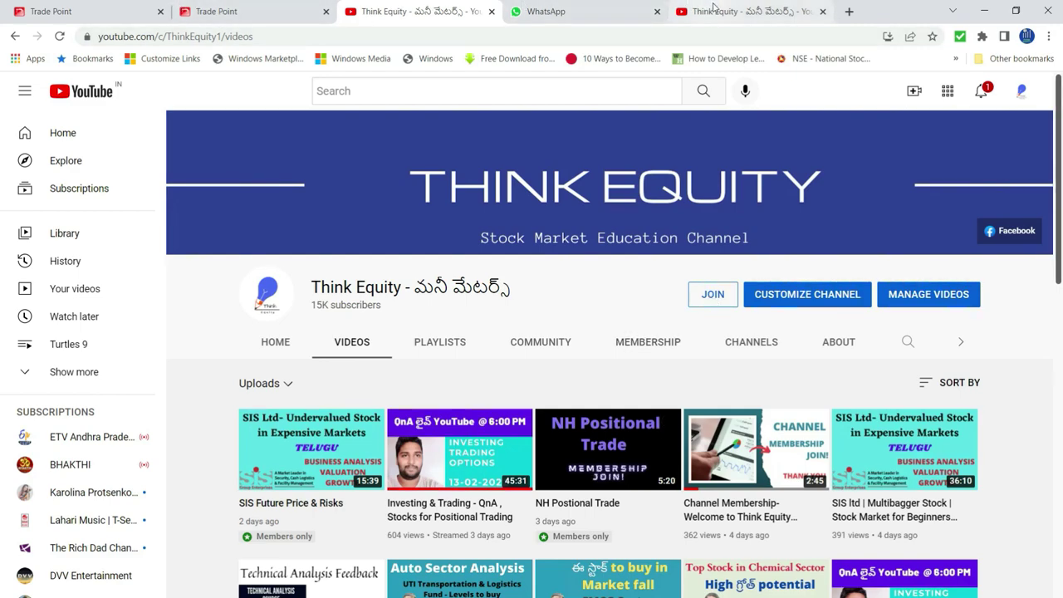
scroll(707, 8, down, 1)
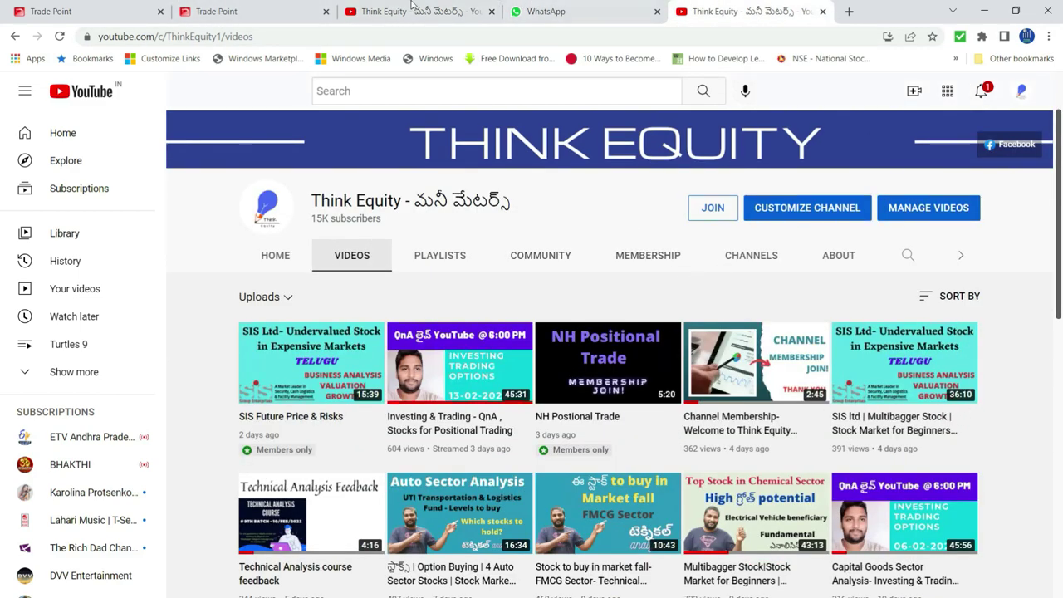